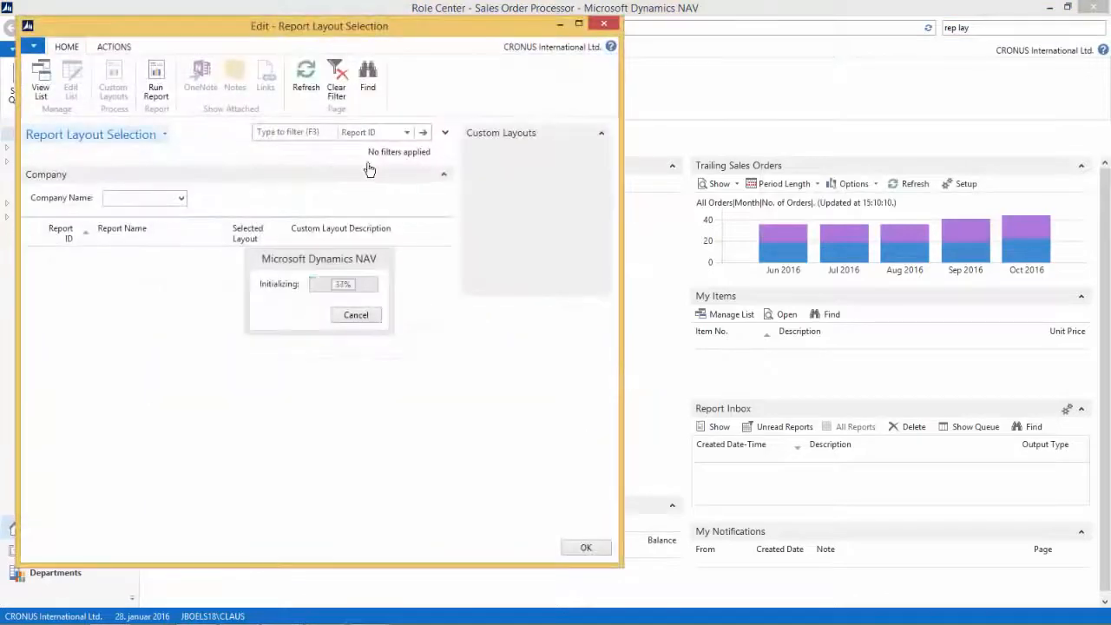
Filter the report layouts to report ID 1306 and open the custom layouts of that report
{"action": "left_click", "coordinate": [282, 133]}
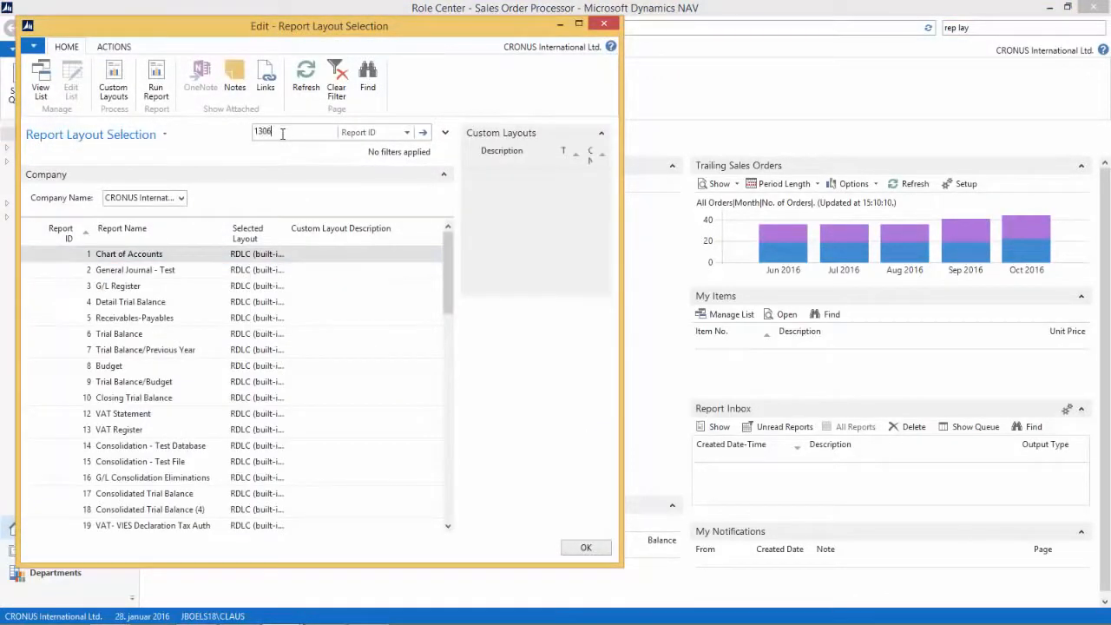
{"action": "key", "text": "Return"}
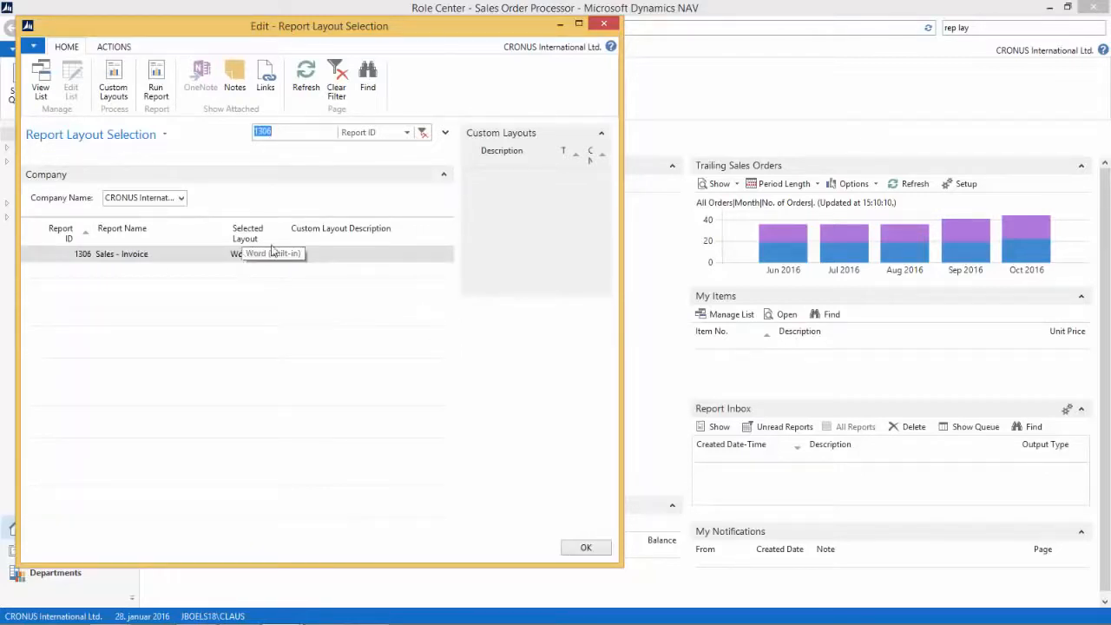
{"action": "left_click", "coordinate": [113, 86]}
{"action": "left_click", "coordinate": [114, 86]}
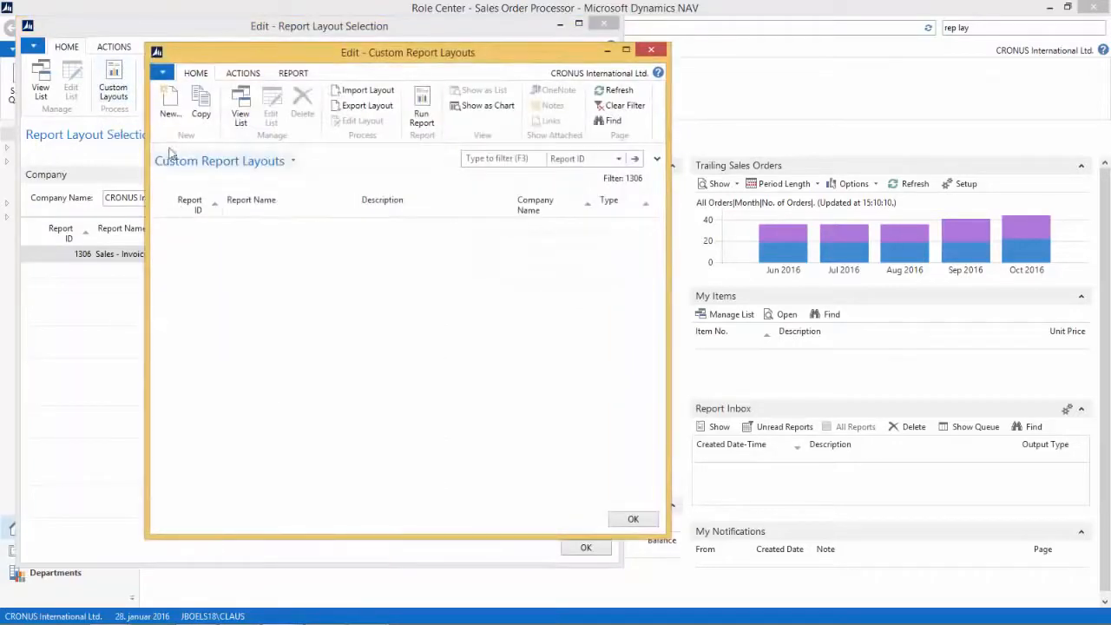
Insert a copy of the built-in Word layout for the Sales - Invoice report and set its description to My Layout
{"action": "left_click", "coordinate": [170, 103]}
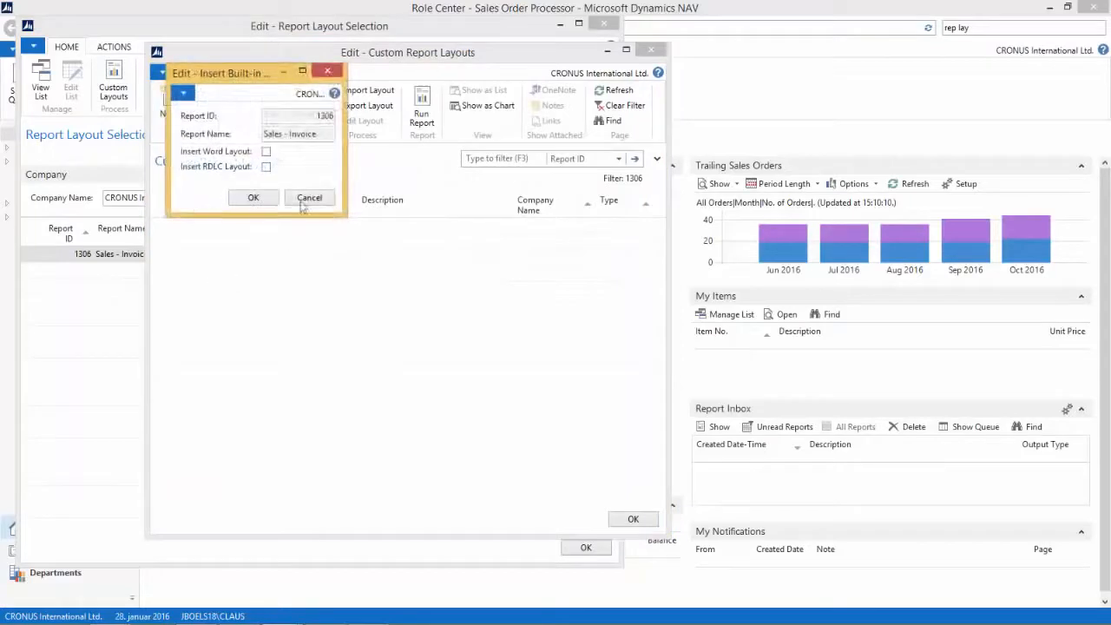
{"action": "left_click", "coordinate": [265, 152]}
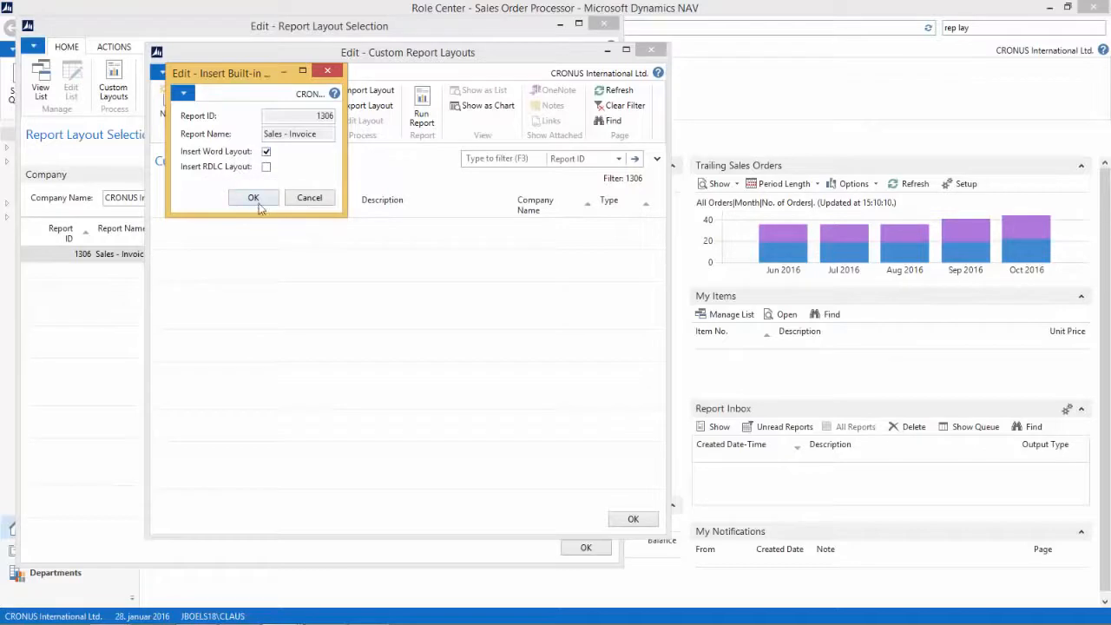
{"action": "left_click", "coordinate": [255, 198]}
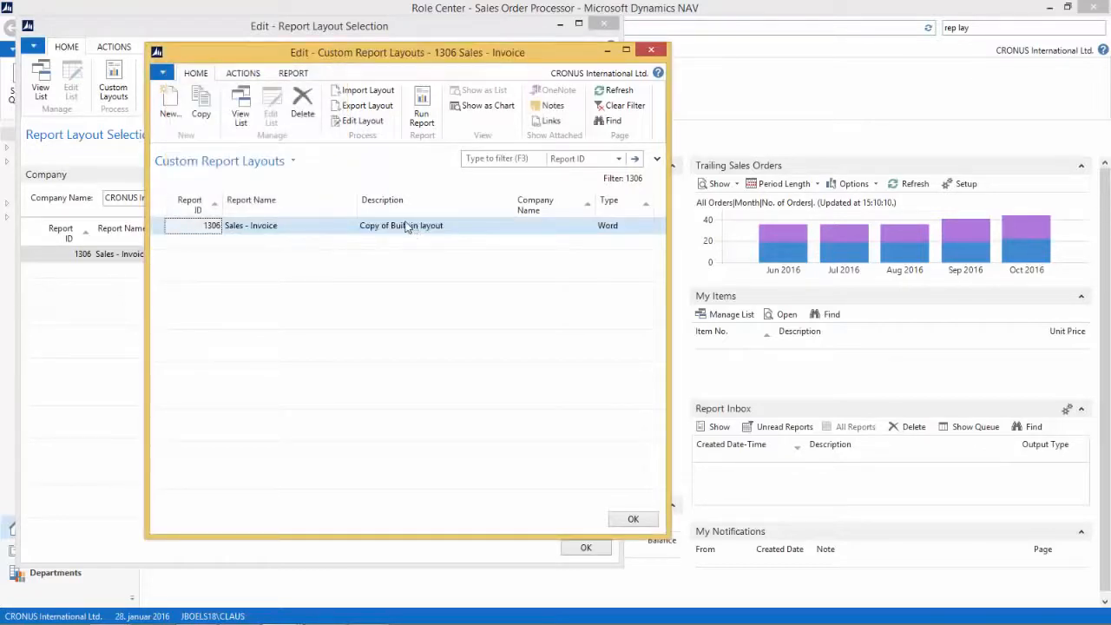
{"action": "left_click", "coordinate": [442, 227]}
{"action": "type", "text": "My Layout"}
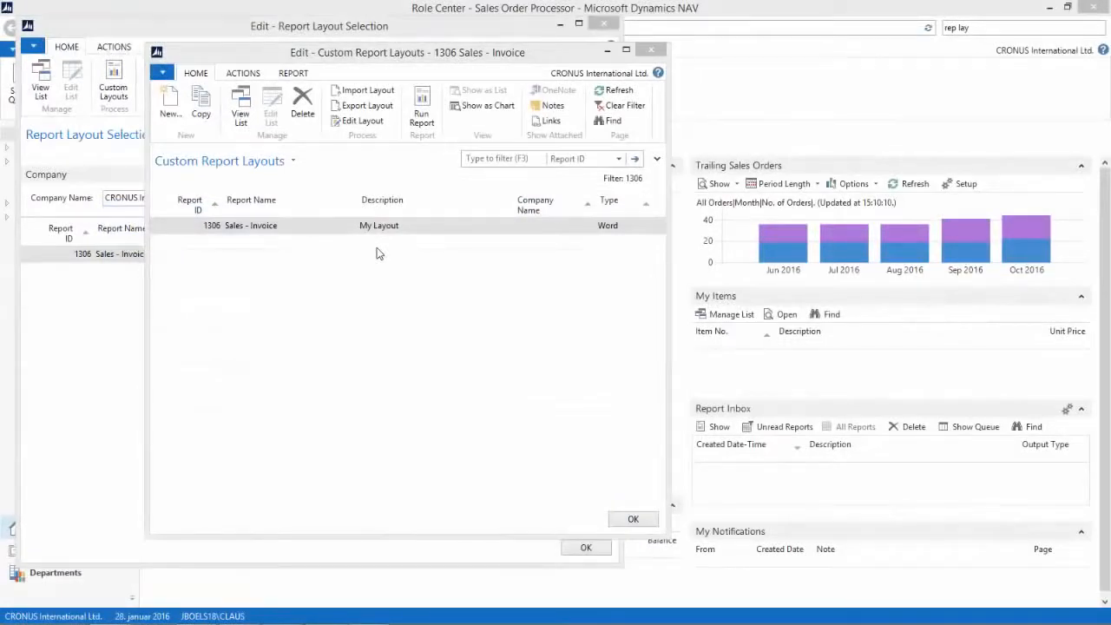
Open My Layout for editing in Word and make the CustomerAddress1 to CustomerAddress8 fields bold and red
{"action": "left_click", "coordinate": [362, 122]}
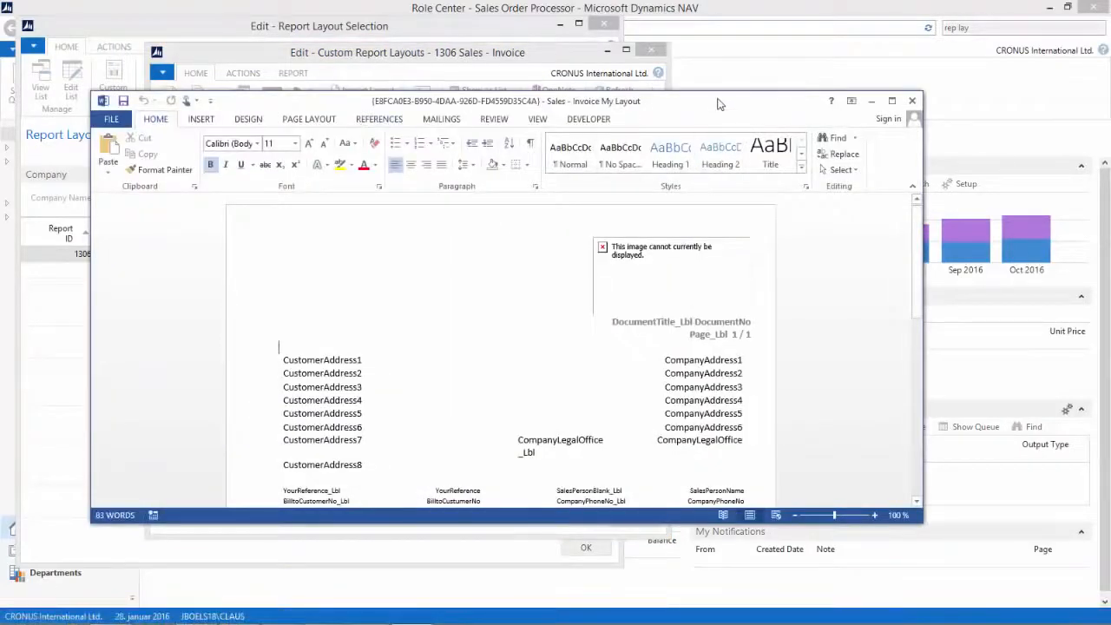
{"action": "double_click", "coordinate": [718, 103]}
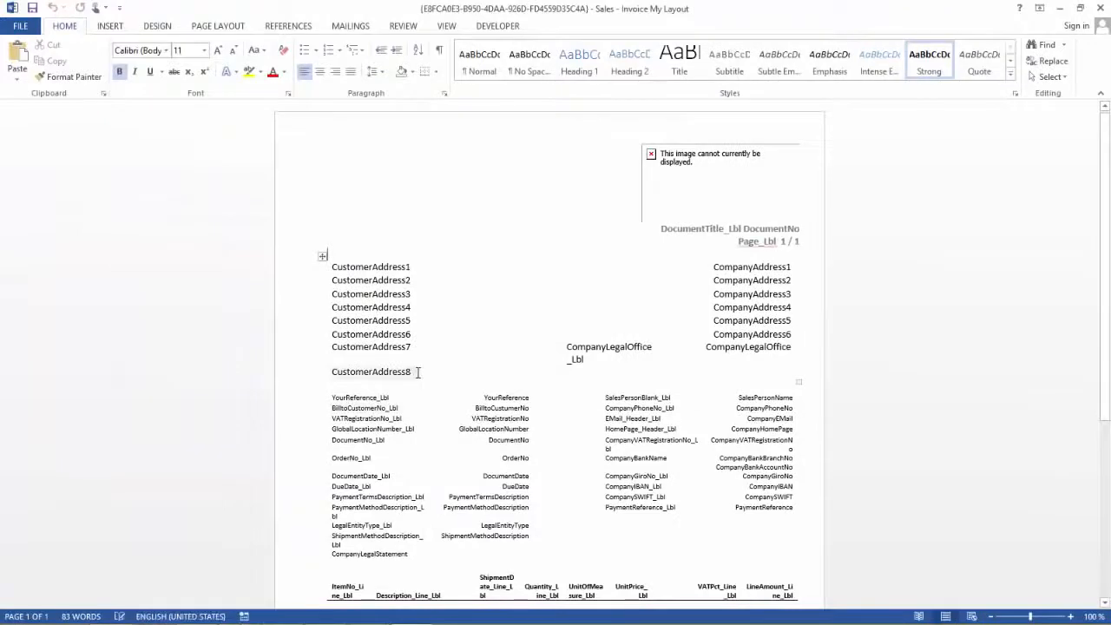
{"action": "left_click_drag", "start_coordinate": [417, 371], "coordinate": [340, 262]}
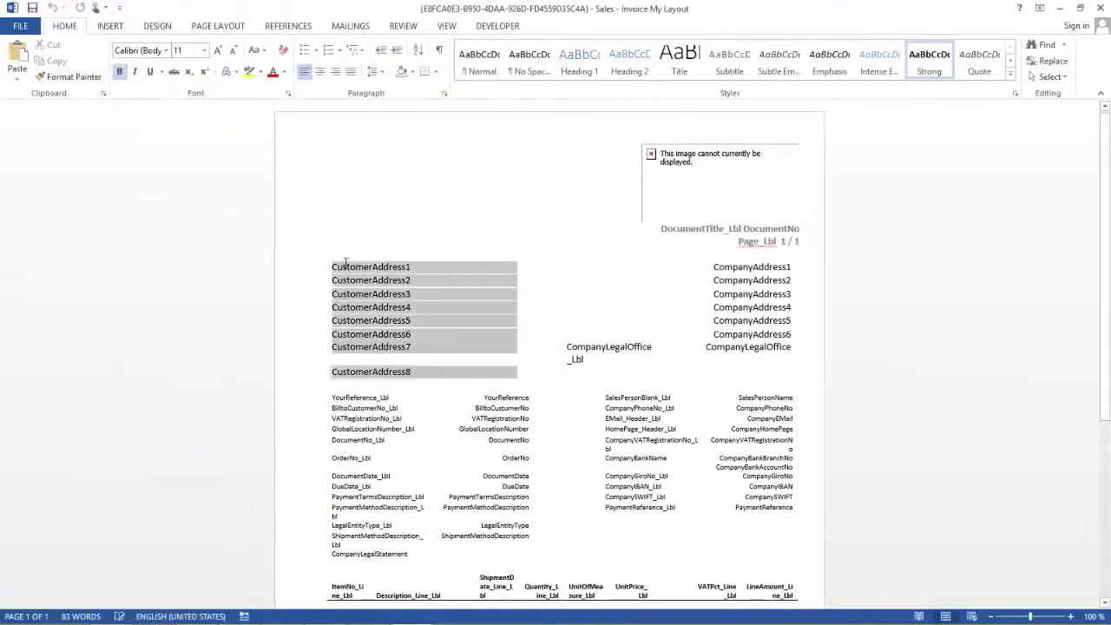
{"action": "left_click", "coordinate": [119, 71]}
{"action": "left_click", "coordinate": [271, 71]}
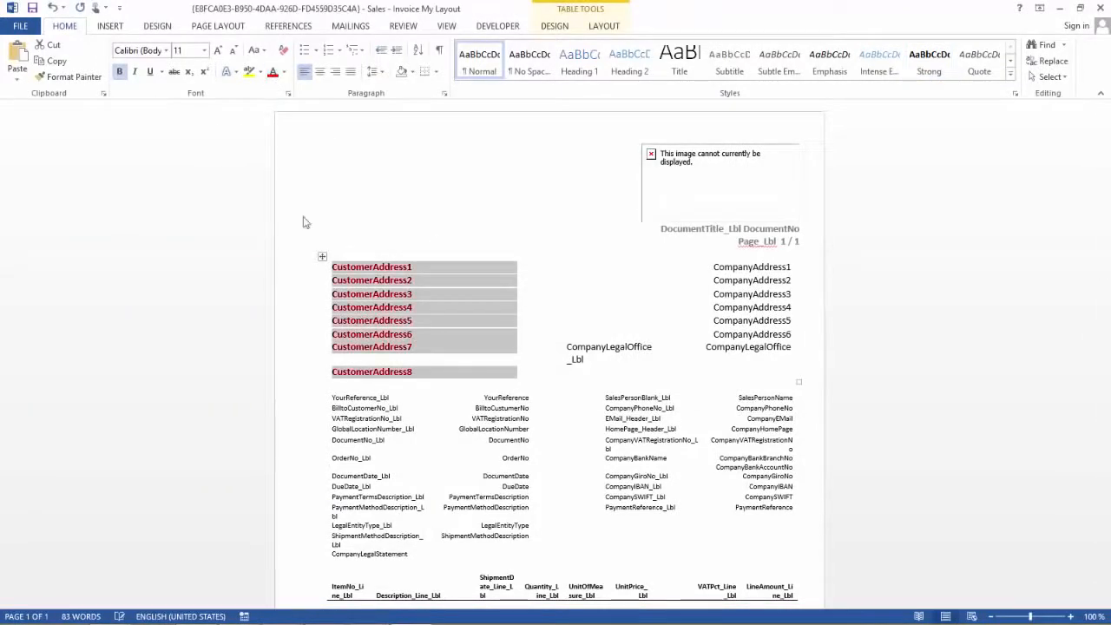
Apply the blue table style with a solid header row to the whole invoice lines table
{"action": "left_click_drag", "start_coordinate": [1108, 231], "coordinate": [1108, 342]}
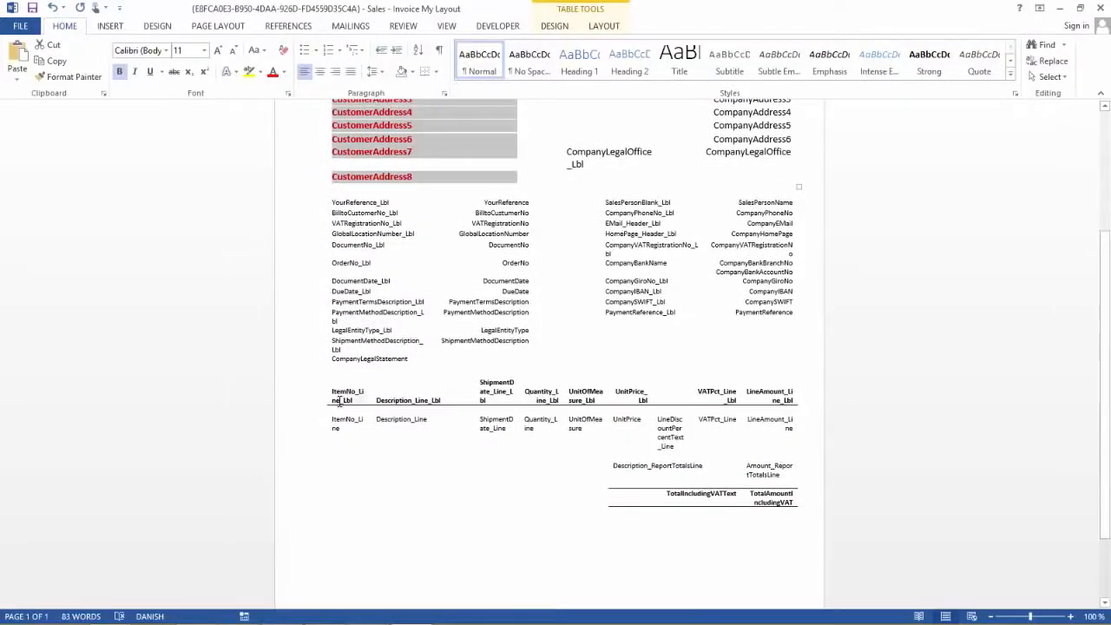
{"action": "left_click", "coordinate": [339, 401]}
{"action": "left_click", "coordinate": [321, 372]}
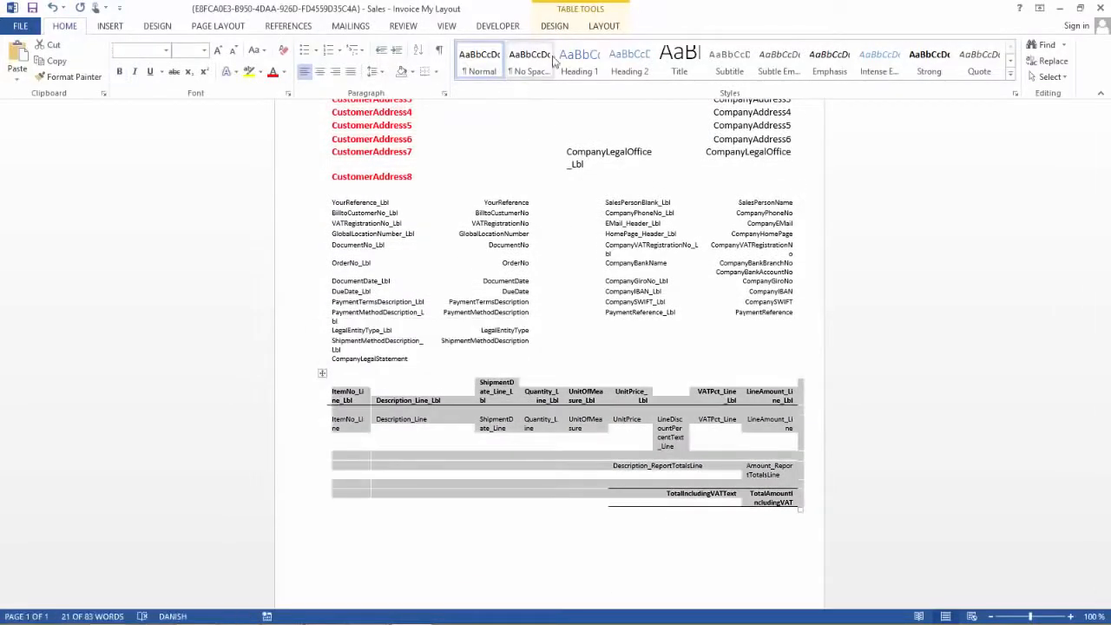
{"action": "left_click", "coordinate": [560, 28]}
{"action": "left_click", "coordinate": [517, 64]}
{"action": "left_click", "coordinate": [517, 64]}
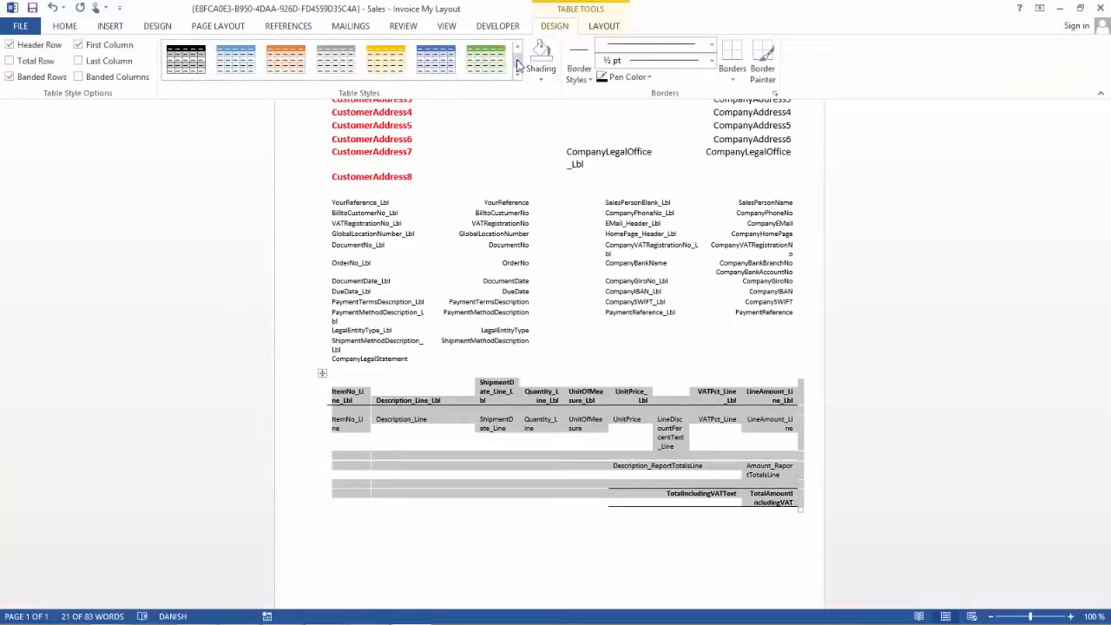
{"action": "left_click", "coordinate": [234, 68]}
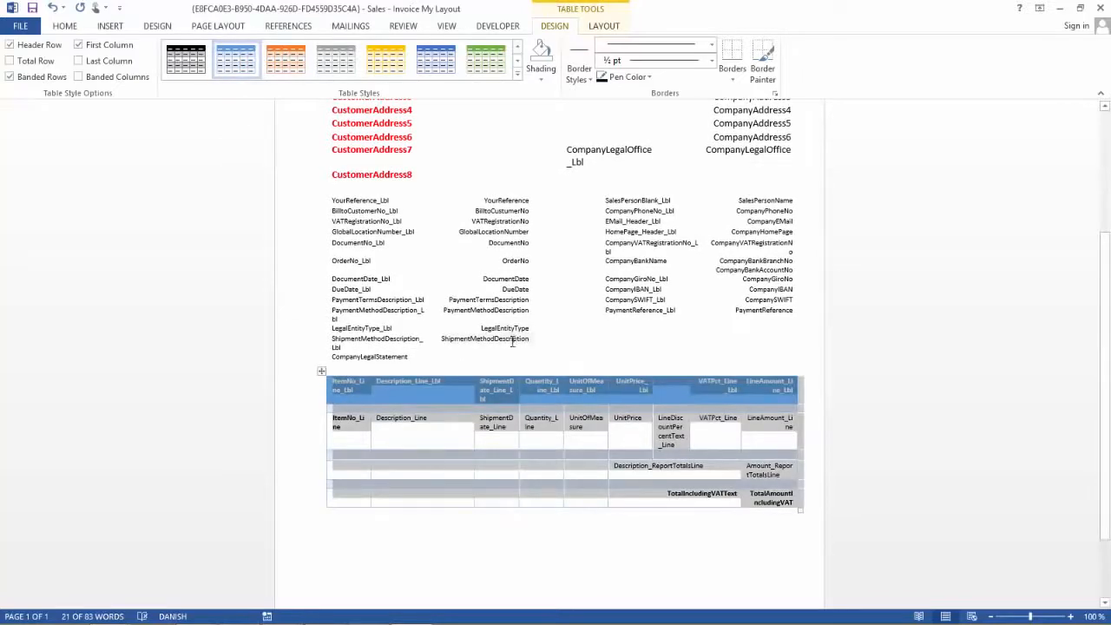
Close the Word document saving its changes, and import them into the custom layout in Dynamics NAV
{"action": "left_click", "coordinate": [1100, 9]}
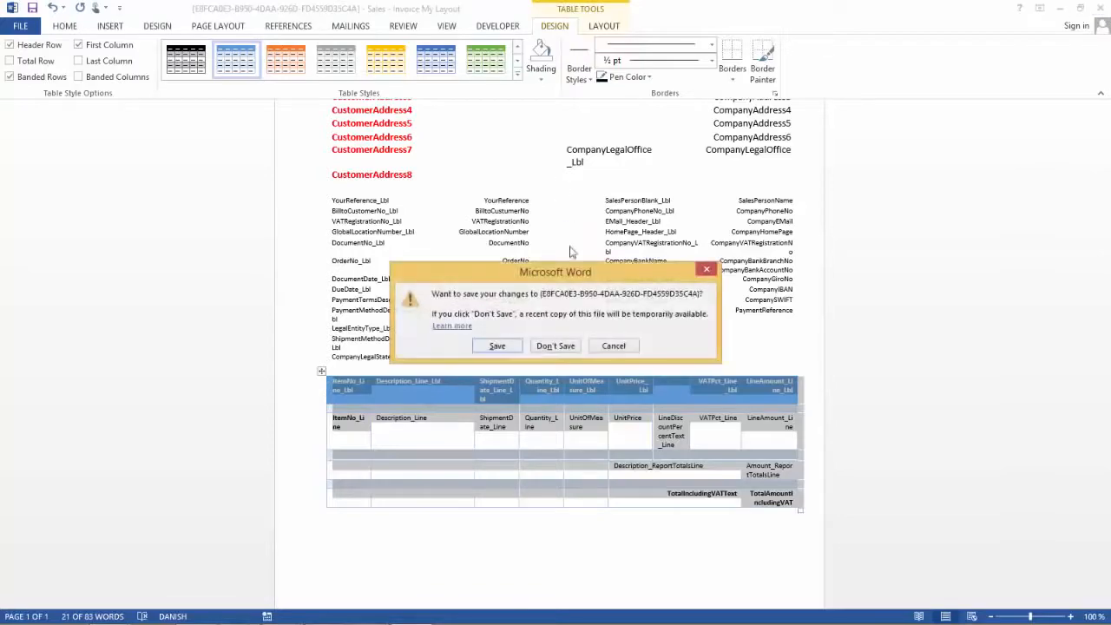
{"action": "left_click", "coordinate": [497, 346]}
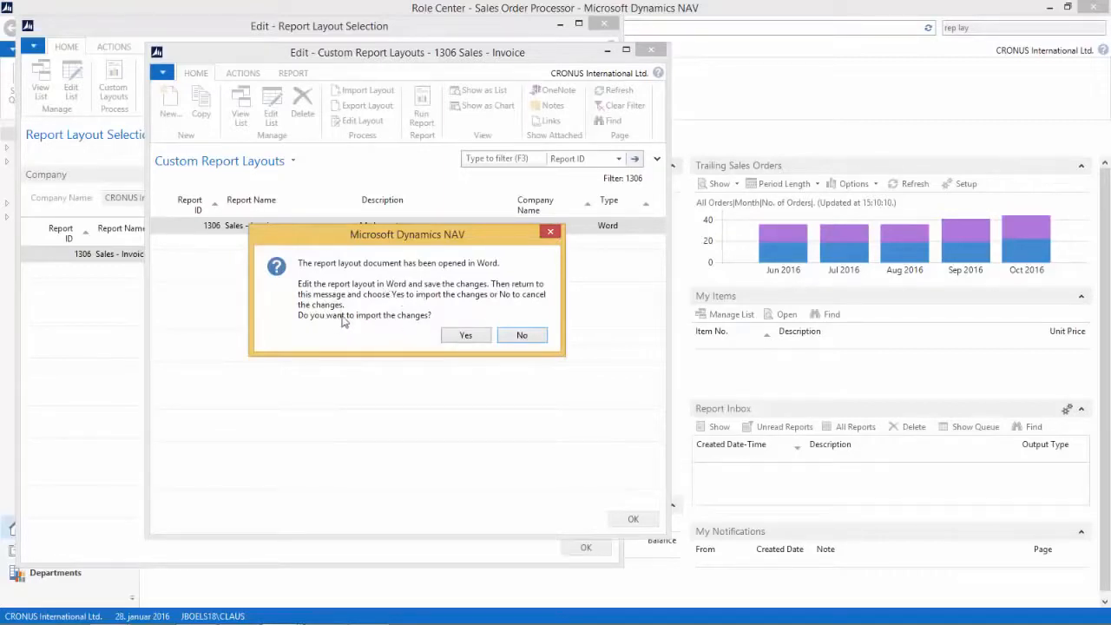
{"action": "left_click", "coordinate": [465, 336]}
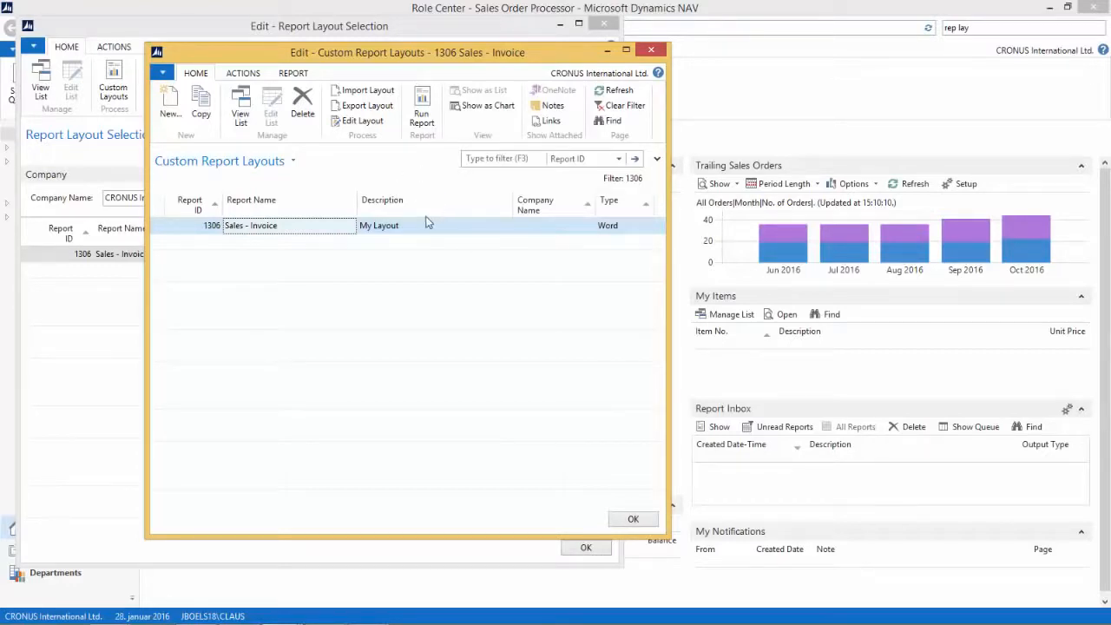
Run the Sales - Invoice report from My Layout as a PDF, examine the full first page and close the PDF
{"action": "left_click", "coordinate": [421, 106]}
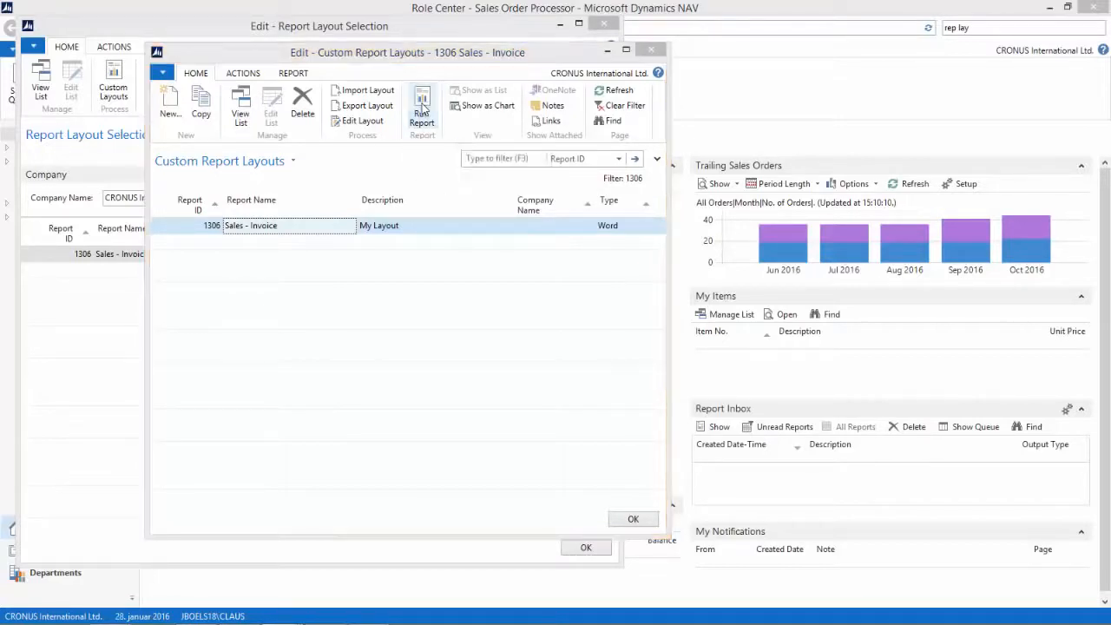
{"action": "left_click", "coordinate": [386, 393]}
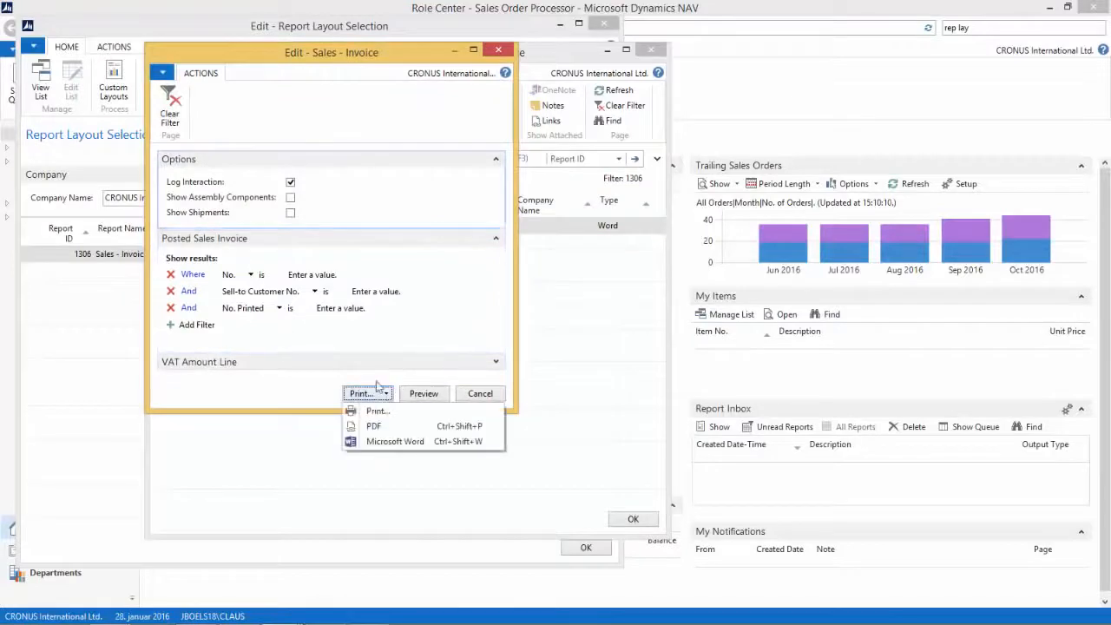
{"action": "left_click", "coordinate": [375, 425]}
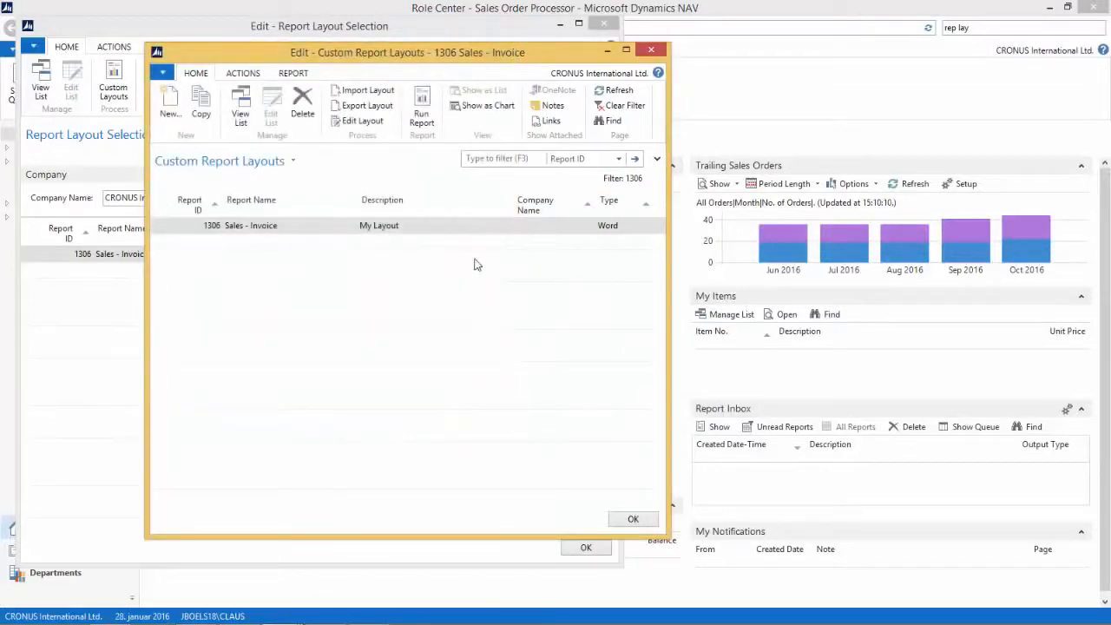
{"action": "left_click", "coordinate": [384, 321]}
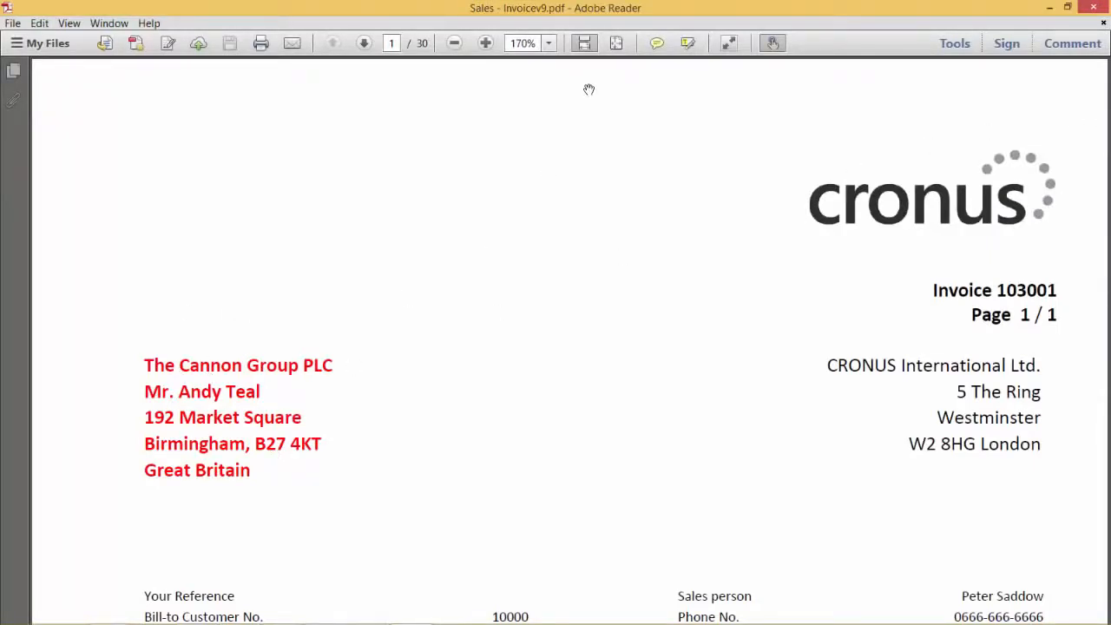
{"action": "left_click", "coordinate": [615, 42]}
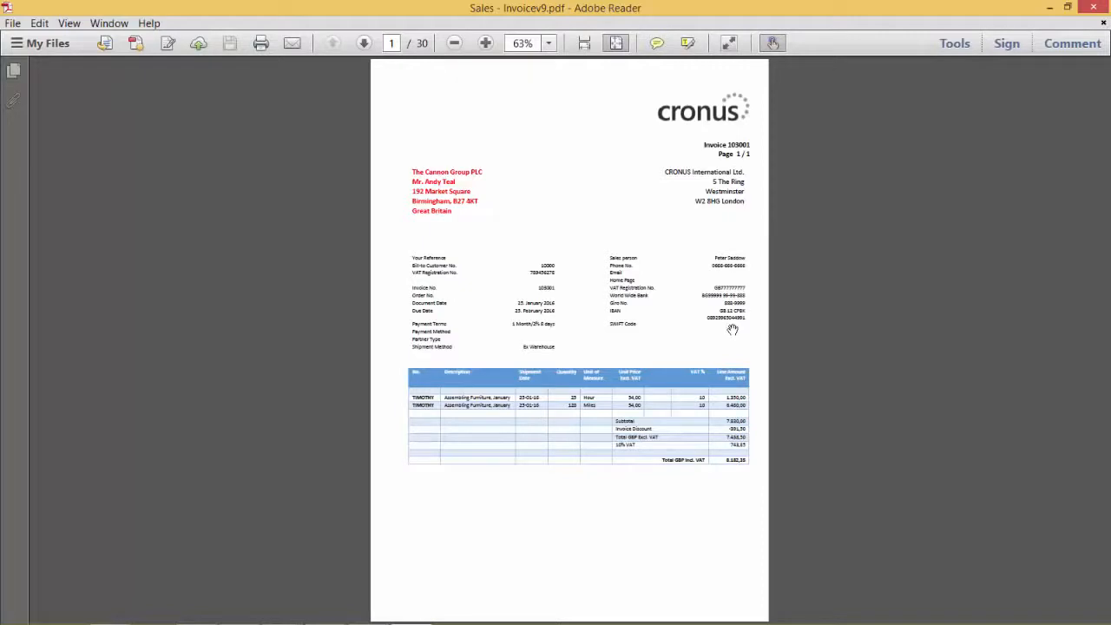
{"action": "left_click", "coordinate": [1102, 10]}
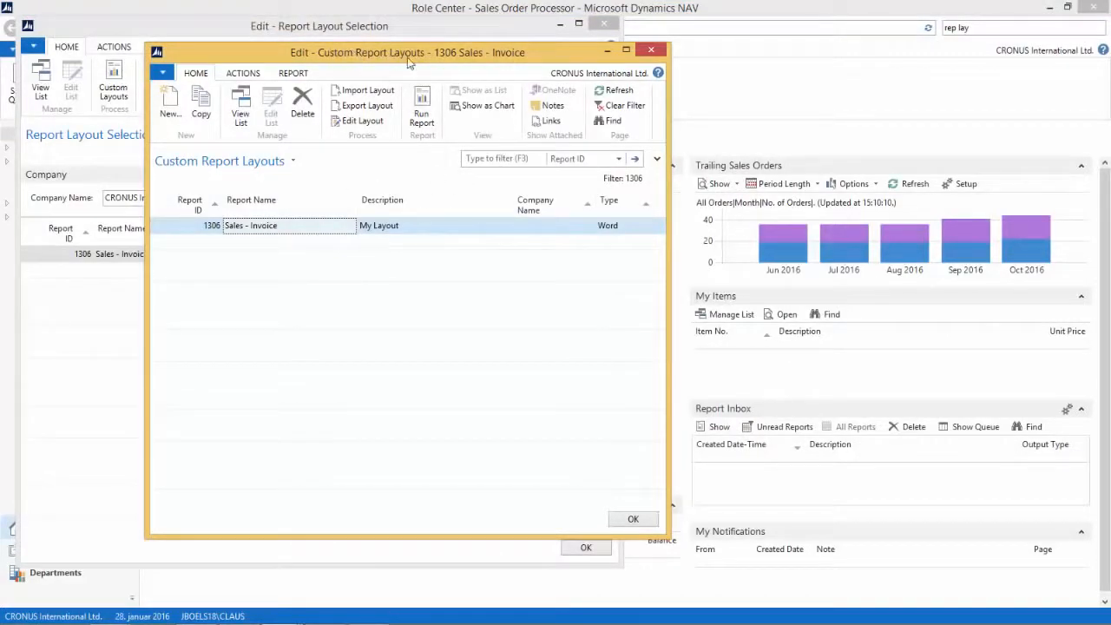
Set the selected layout of report 1306 to Custom Layout using My Layout, and close the layout windows
{"action": "left_click", "coordinate": [649, 521]}
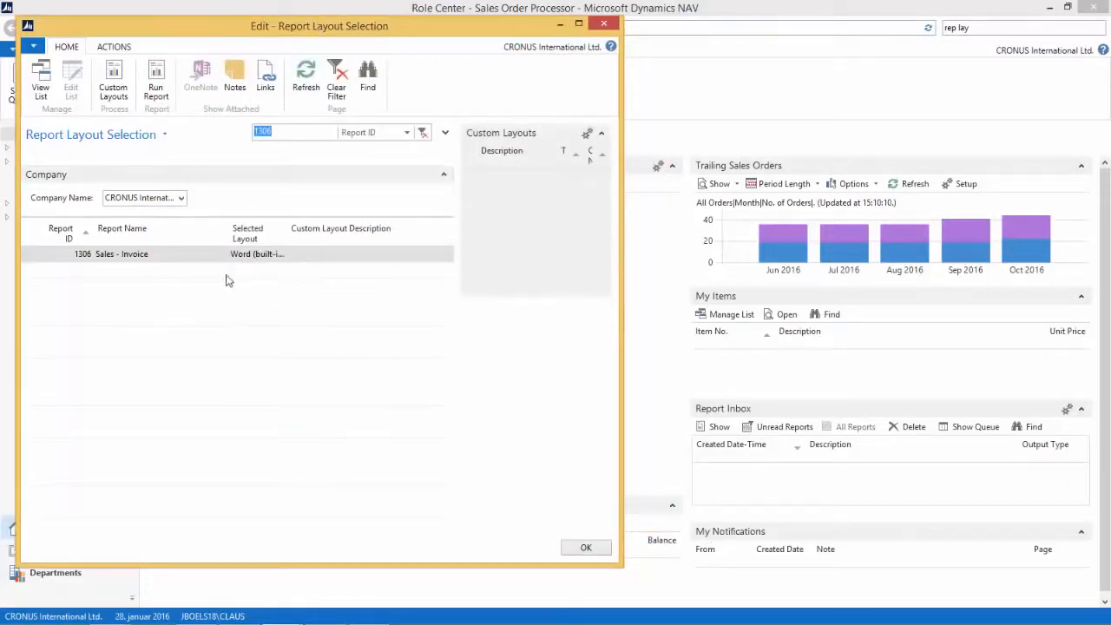
{"action": "left_click", "coordinate": [274, 256]}
{"action": "left_click", "coordinate": [279, 254]}
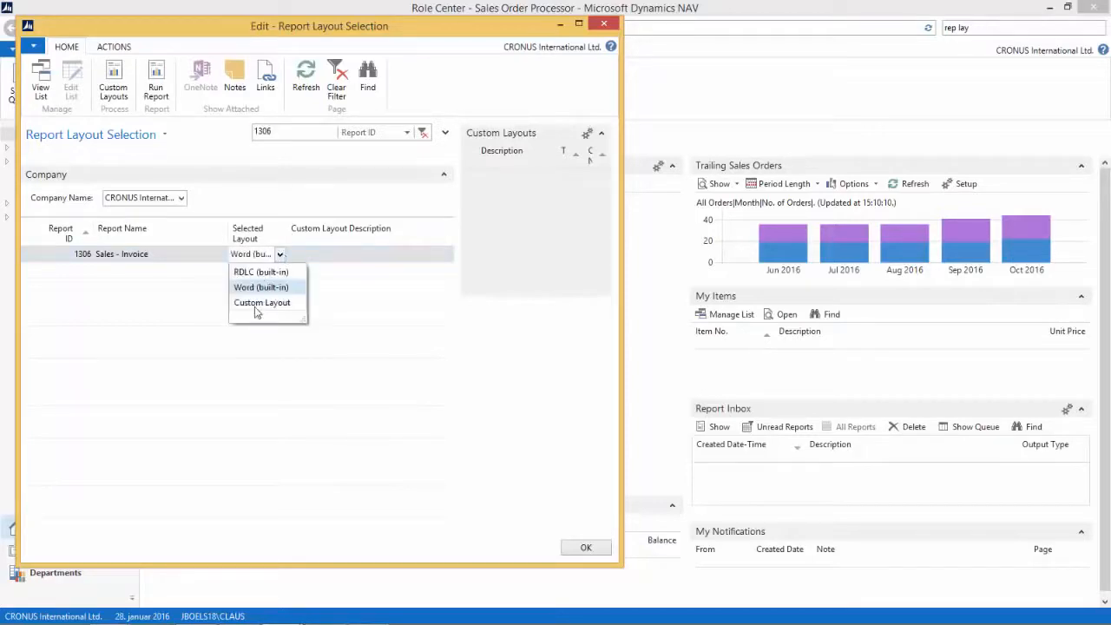
{"action": "left_click", "coordinate": [253, 304]}
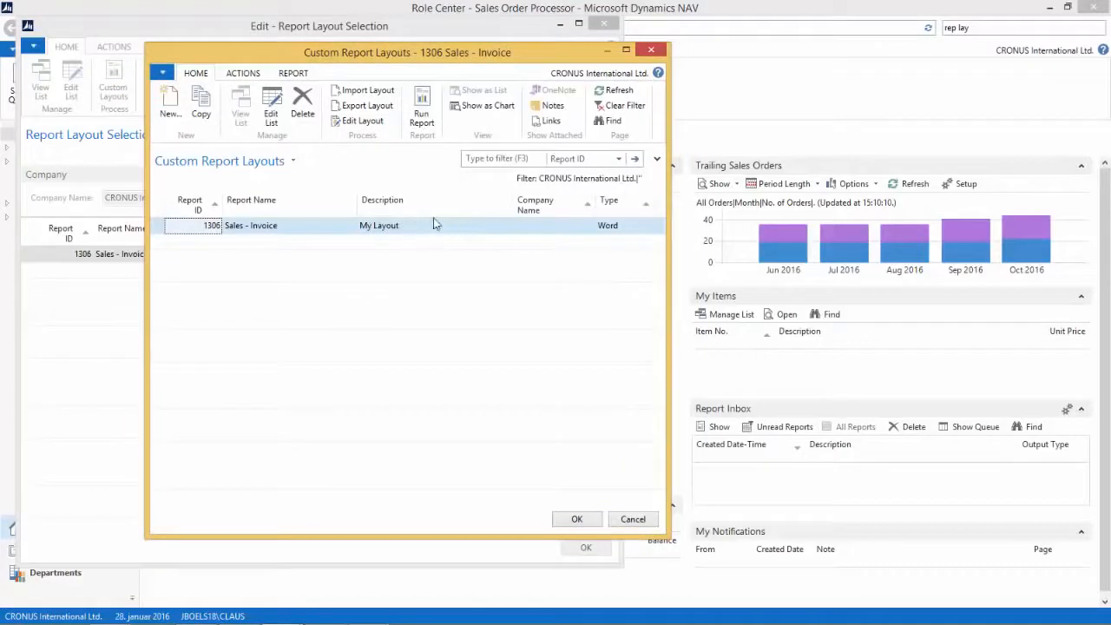
{"action": "left_click", "coordinate": [576, 518]}
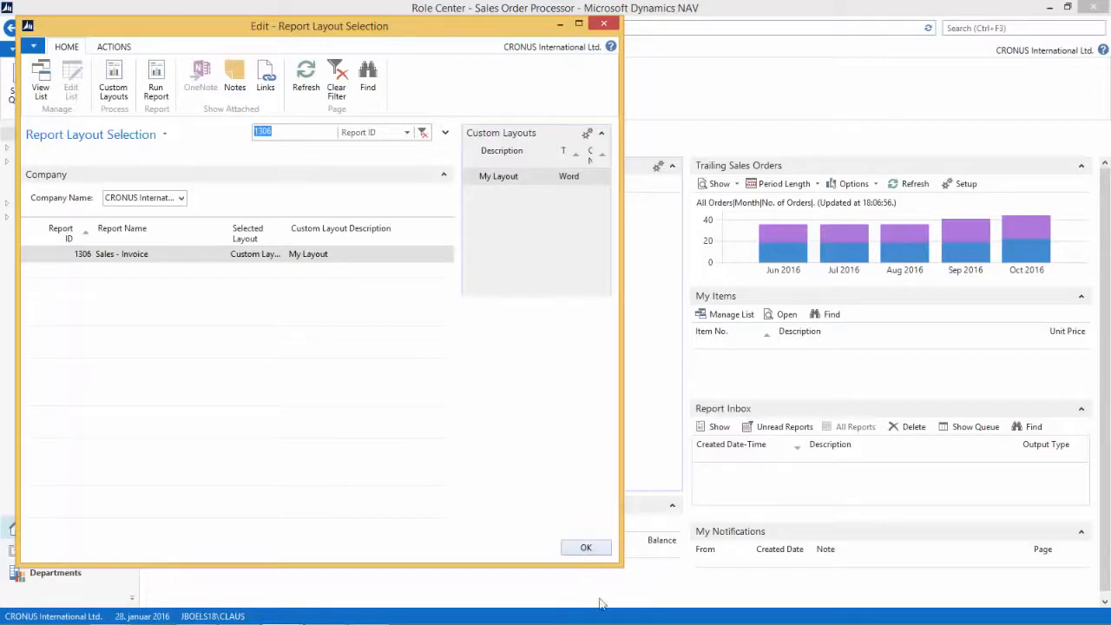
{"action": "left_click", "coordinate": [586, 548]}
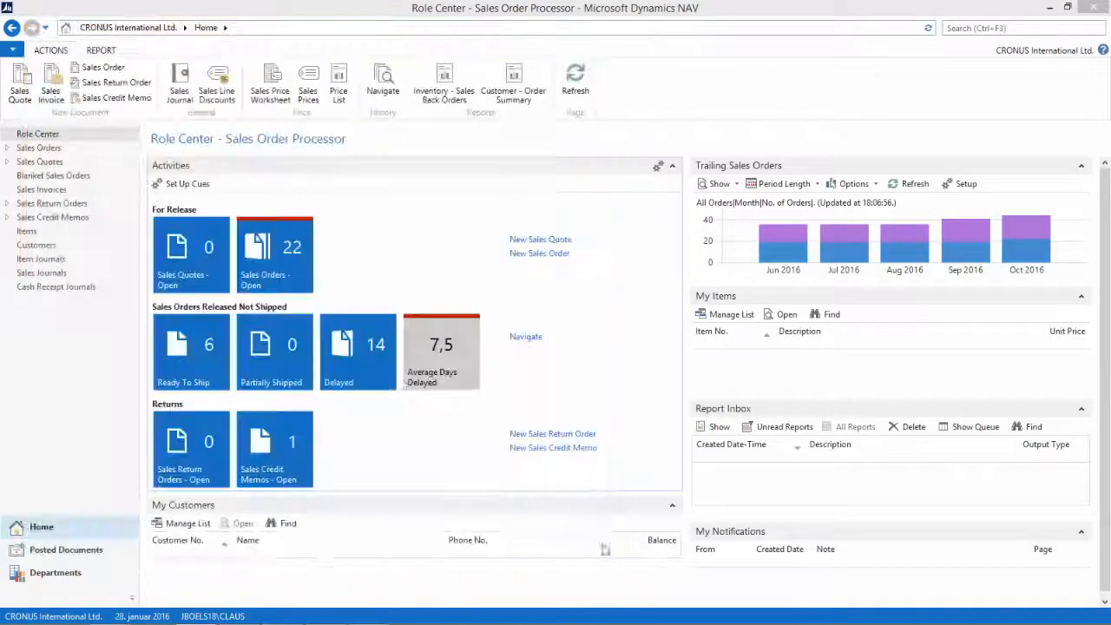
Print the highlighted posted sales invoice for Selangorian Ltd. to PDF and open it to examine the full page
{"action": "left_click", "coordinate": [52, 552]}
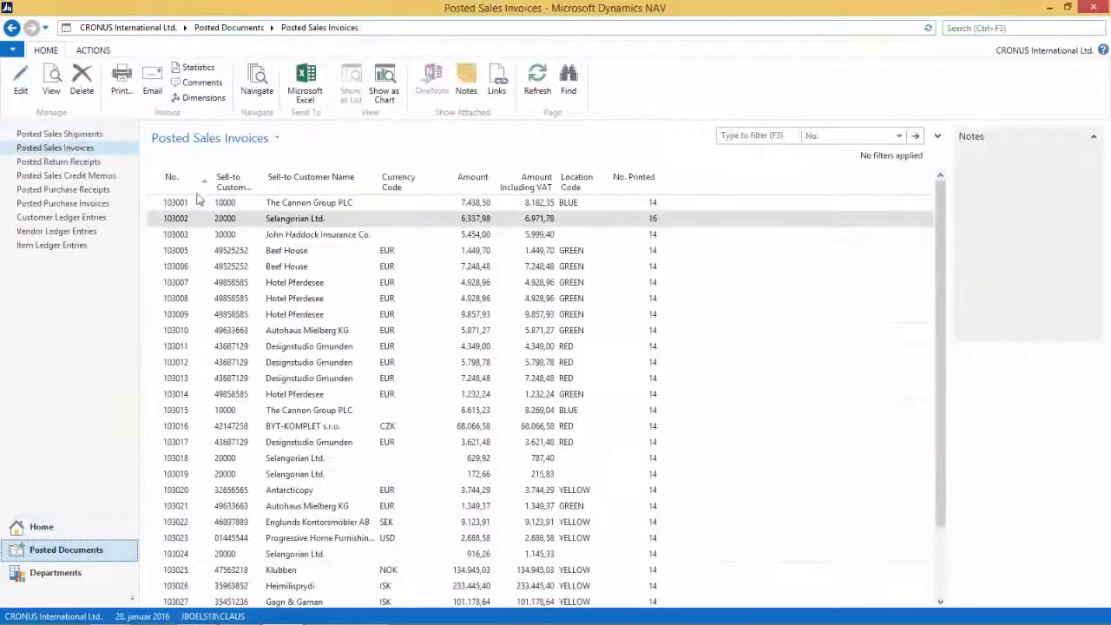
{"action": "left_click", "coordinate": [122, 80]}
{"action": "left_click", "coordinate": [387, 393]}
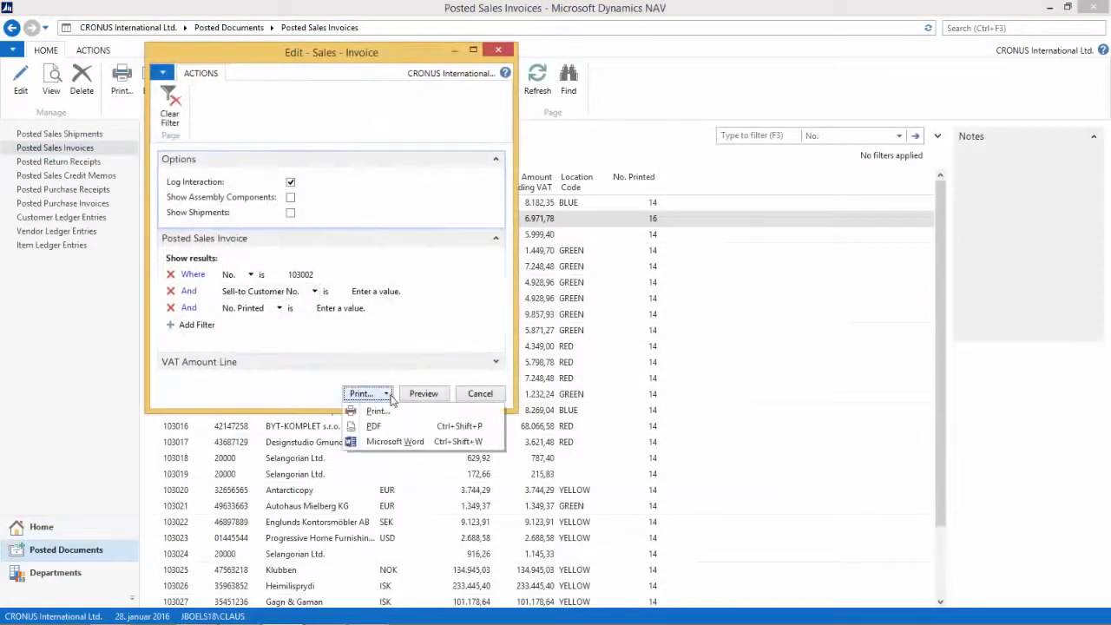
{"action": "left_click", "coordinate": [377, 426]}
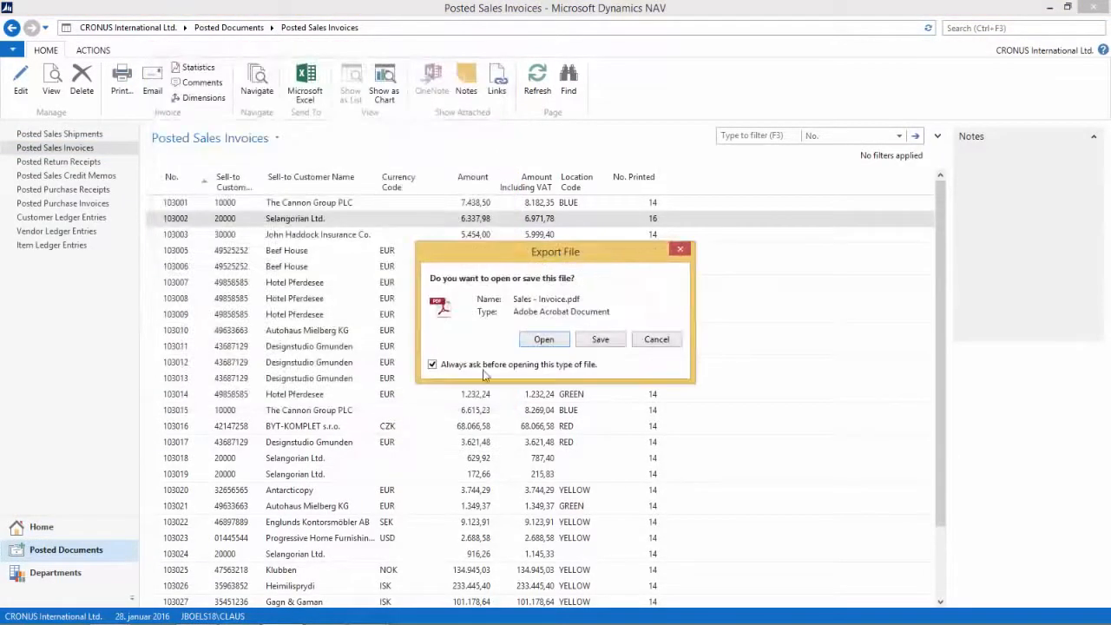
{"action": "left_click", "coordinate": [543, 339]}
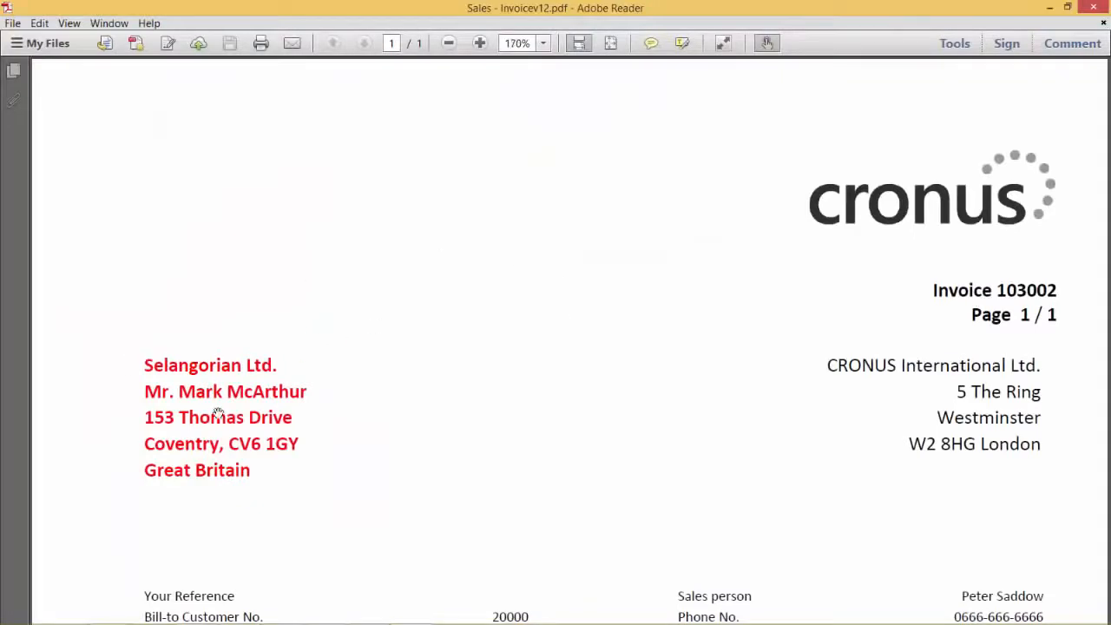
{"action": "left_click", "coordinate": [611, 43]}
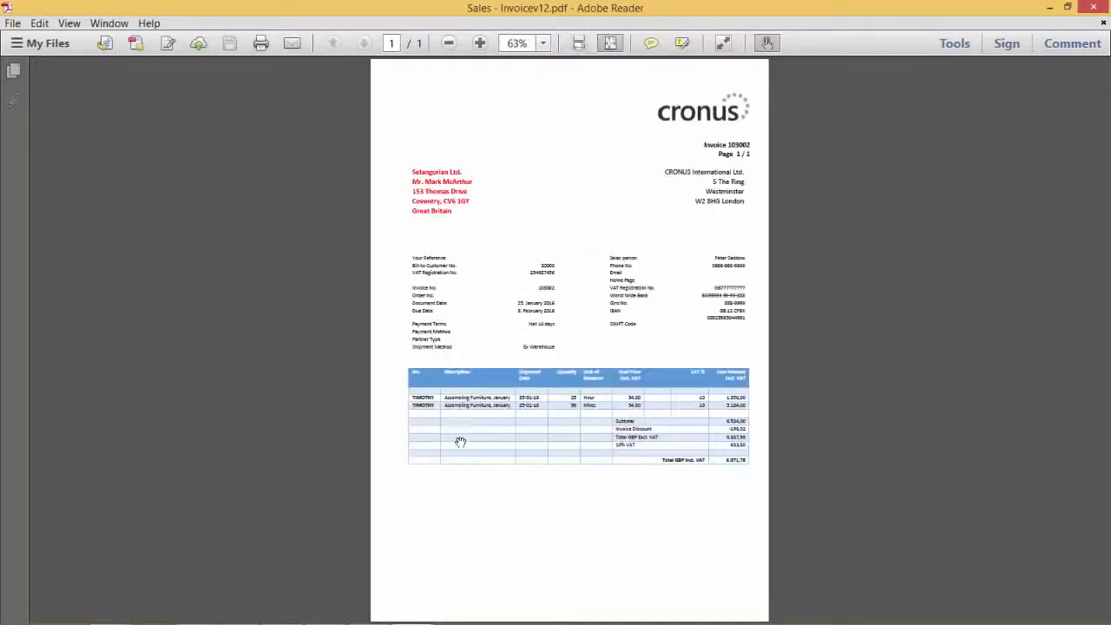